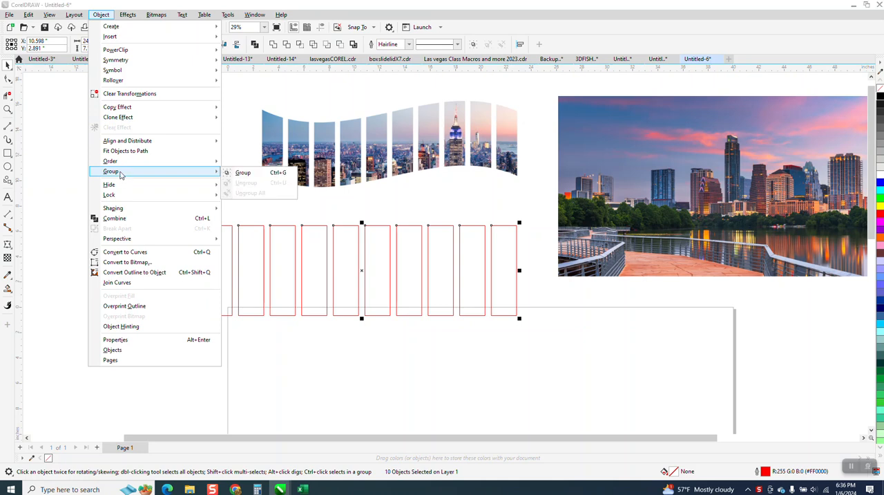
Group the ten rectangles and draw a wave-shaped common shape about 22.2 by 8.7 inches over them
click(242, 174)
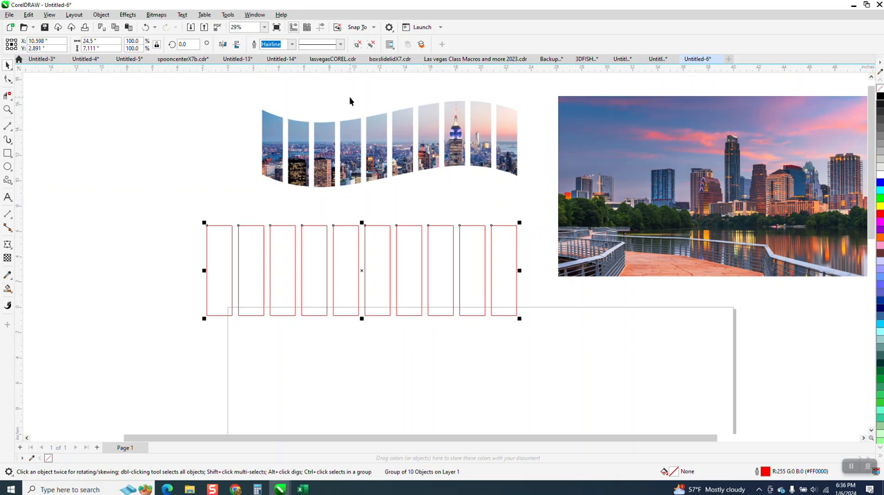
click(10, 182)
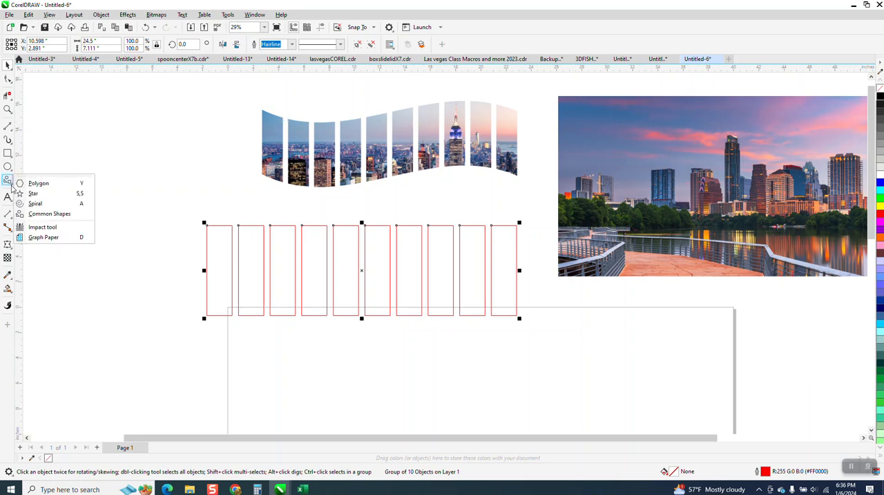
click(44, 214)
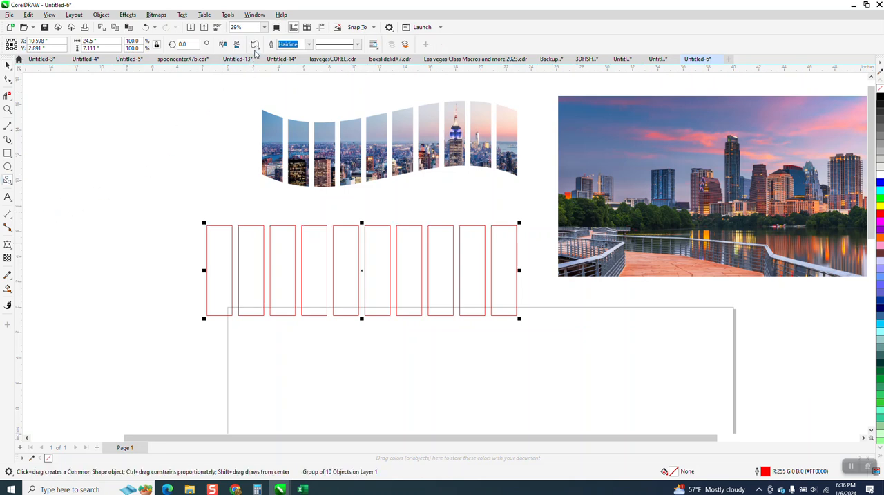
mouse_move(500, 235)
mouse_down()
mouse_move(263, 283)
mouse_move(200, 335)
mouse_move(217, 346)
mouse_up()
Position the wave shape over the grouped rectangles and resize it to about 19.5 inches wide by 6.26 inches high
click(8, 64)
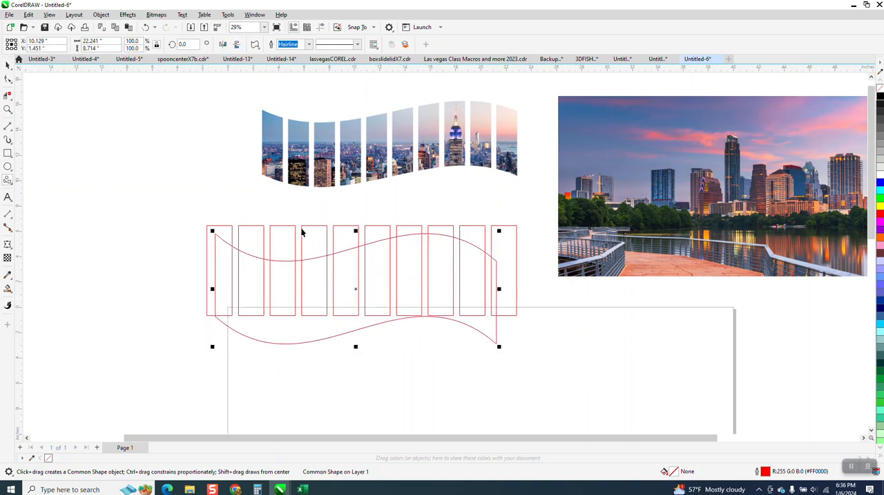
mouse_move(357, 296)
mouse_down()
mouse_move(365, 282)
mouse_move(367, 290)
mouse_up()
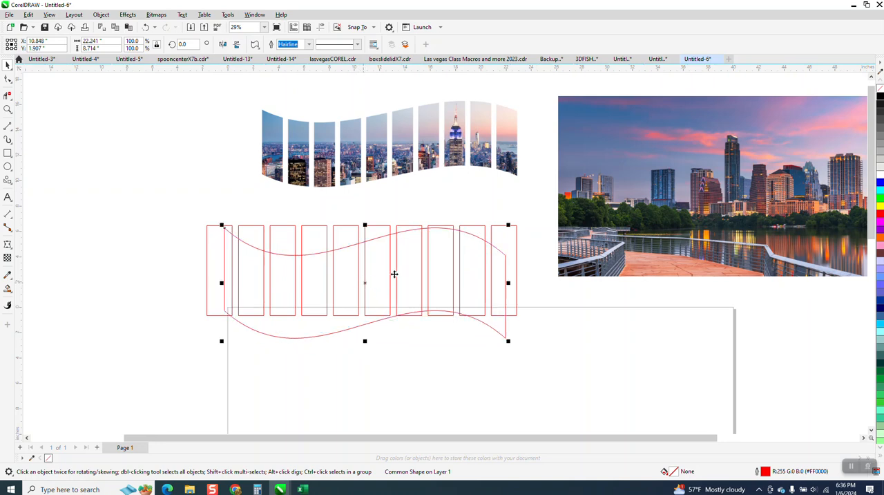
drag(364, 342, 365, 309)
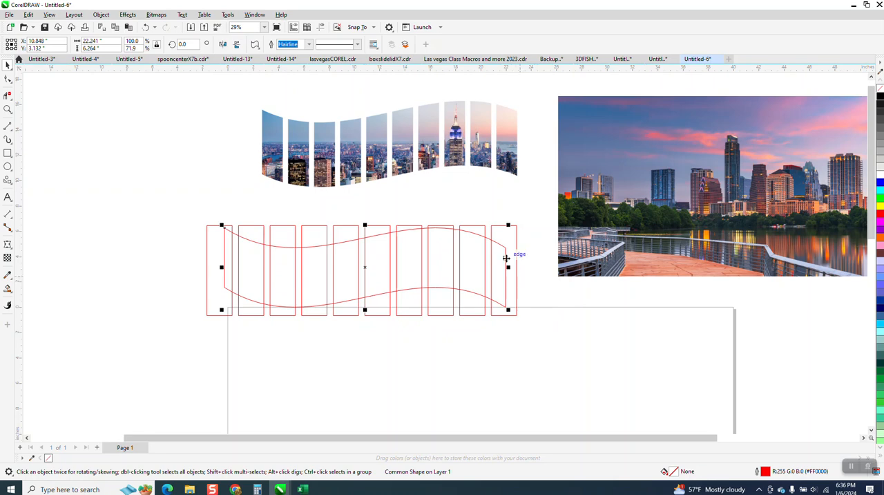
click(205, 190)
drag(223, 233, 237, 236)
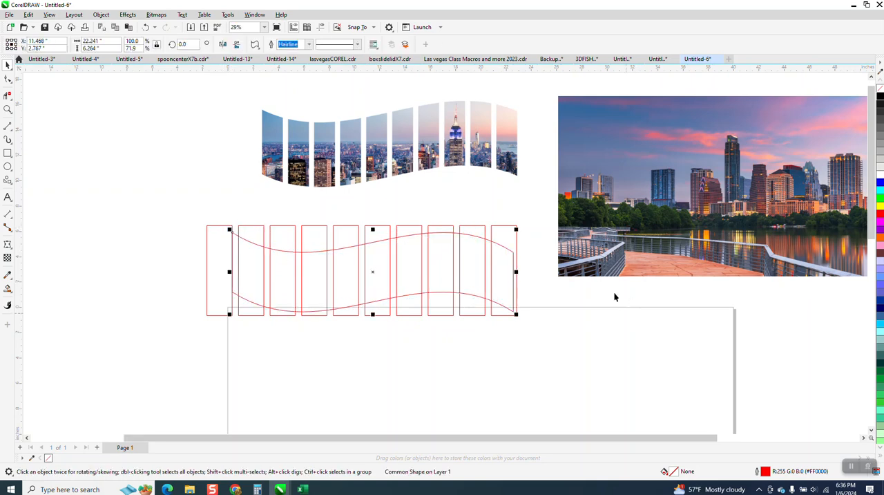
drag(517, 272, 487, 271)
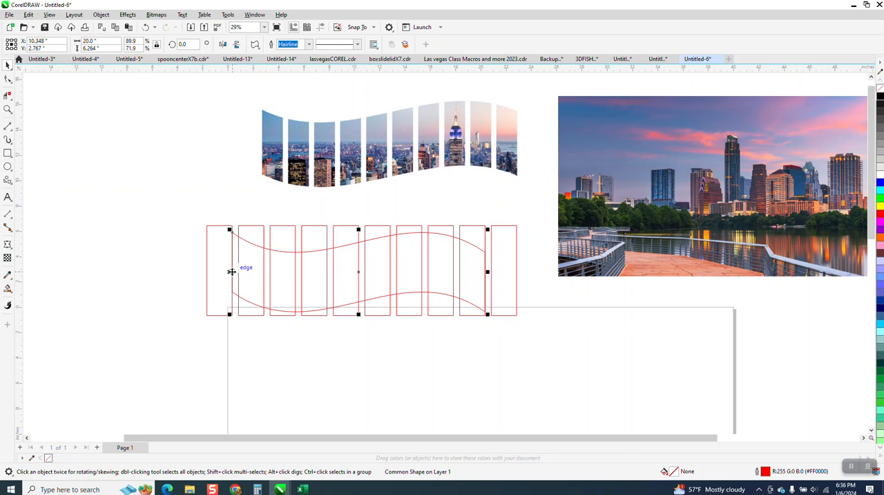
drag(230, 271, 234, 271)
Intersect the wave shape with the grouped rectangles and move the resulting wavy panels below the originals
scroll(256, 325, down, 1)
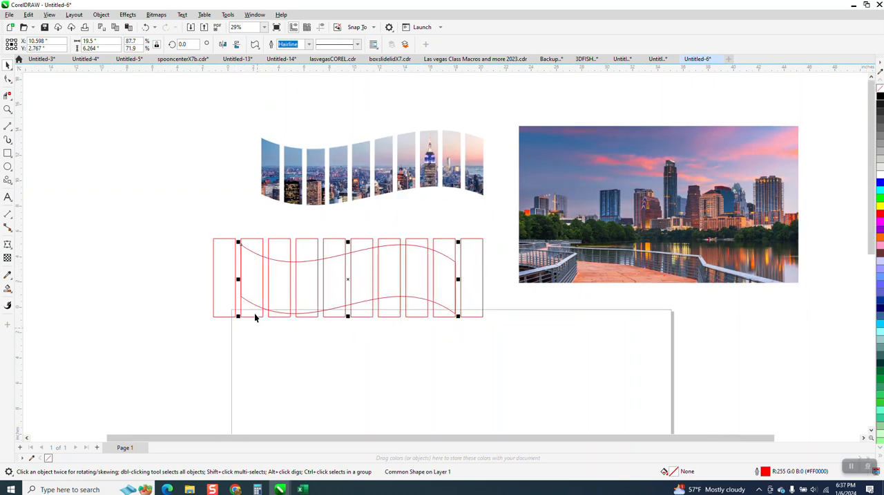
drag(202, 206, 480, 331)
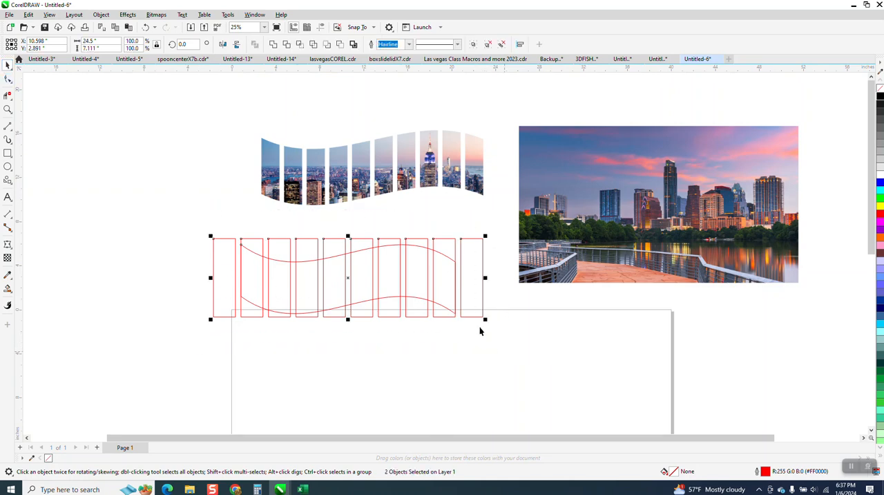
click(299, 44)
scroll(355, 268, down, 1)
drag(356, 268, 364, 346)
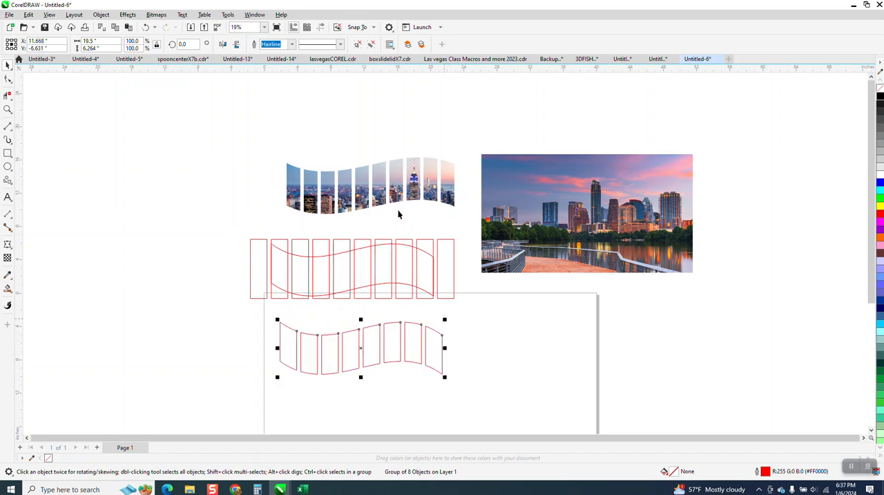
Move the sample skyline panels aside, place the wavy panel outlines above the originals, and delete the original rectangles and wave shape
mouse_move(368, 195)
mouse_down()
mouse_move(229, 162)
mouse_move(145, 113)
mouse_move(146, 120)
mouse_up()
drag(374, 350, 373, 166)
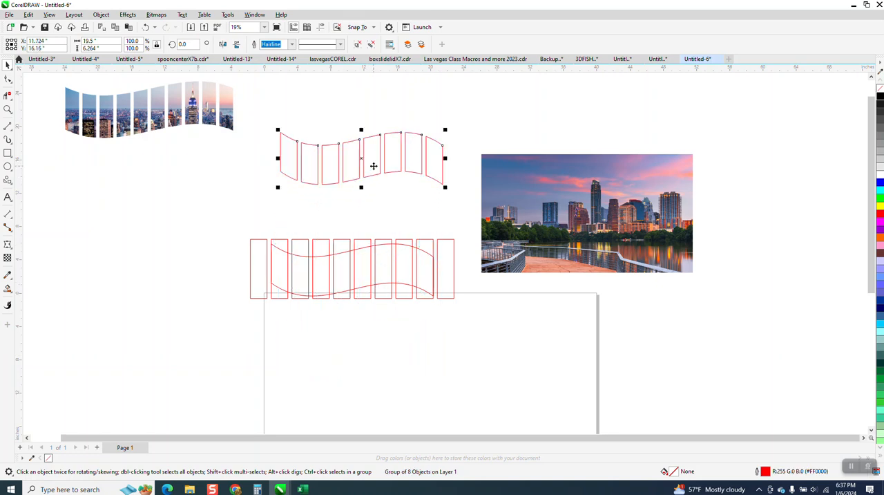
drag(221, 223, 469, 326)
key(Delete)
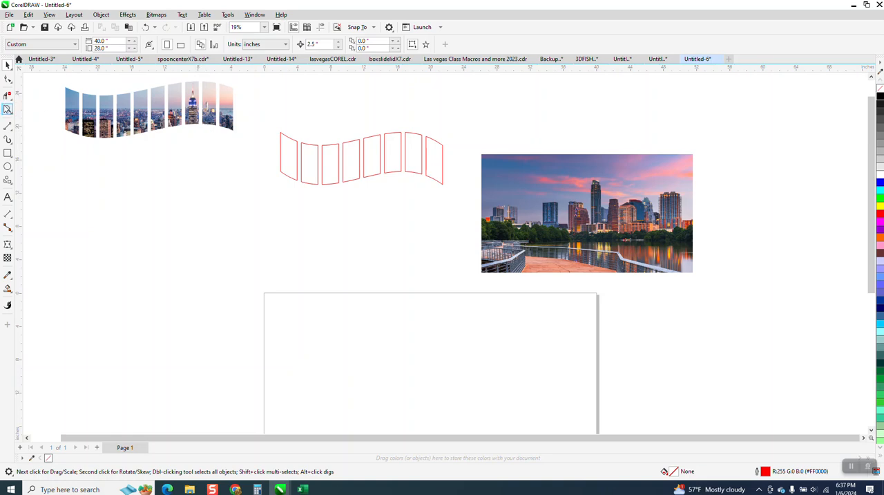
Move the riverside skyline photo onto the wavy panel outlines so that it covers the whole group
click(7, 109)
drag(181, 89, 237, 136)
scroll(299, 178, down, 2)
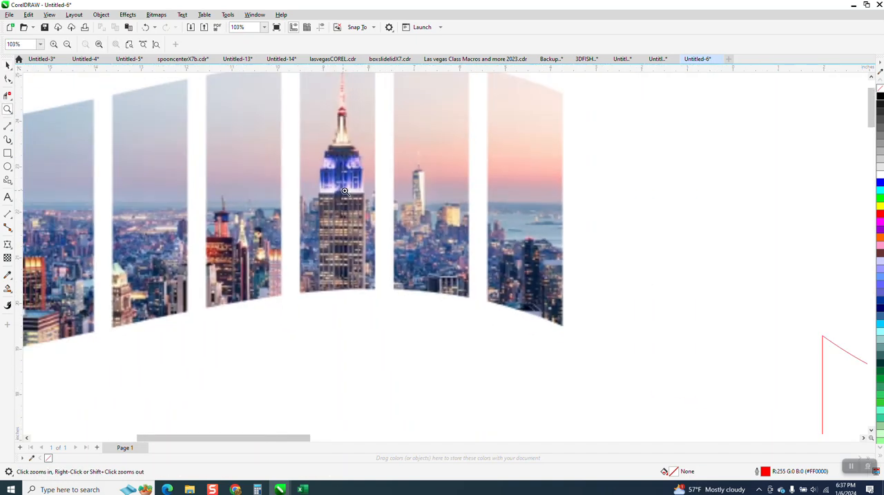
scroll(335, 188, down, 3)
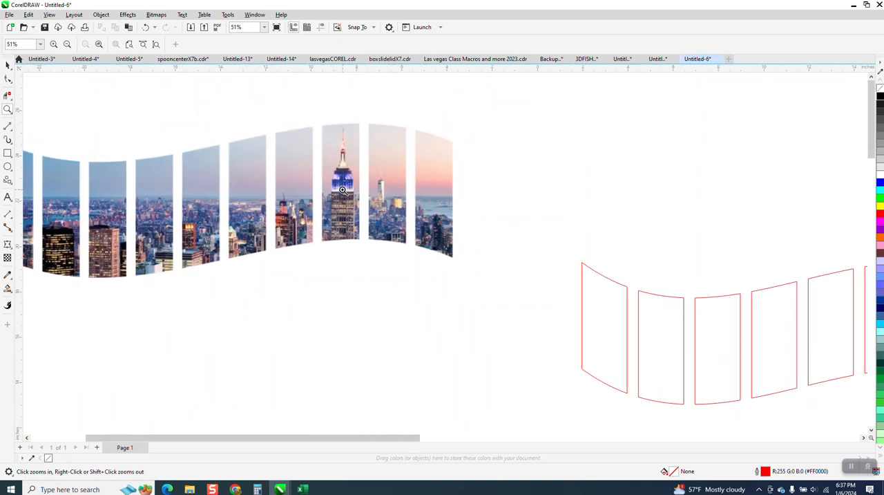
scroll(343, 189, down, 4)
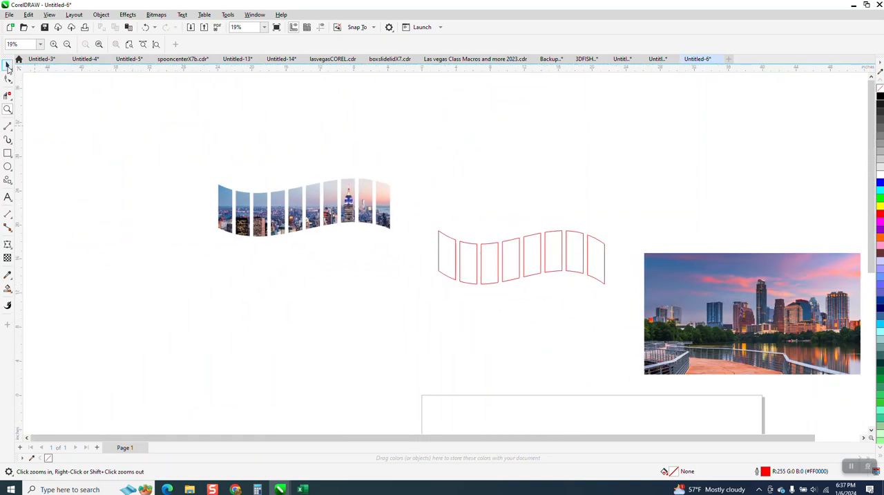
click(7, 65)
drag(752, 309, 533, 257)
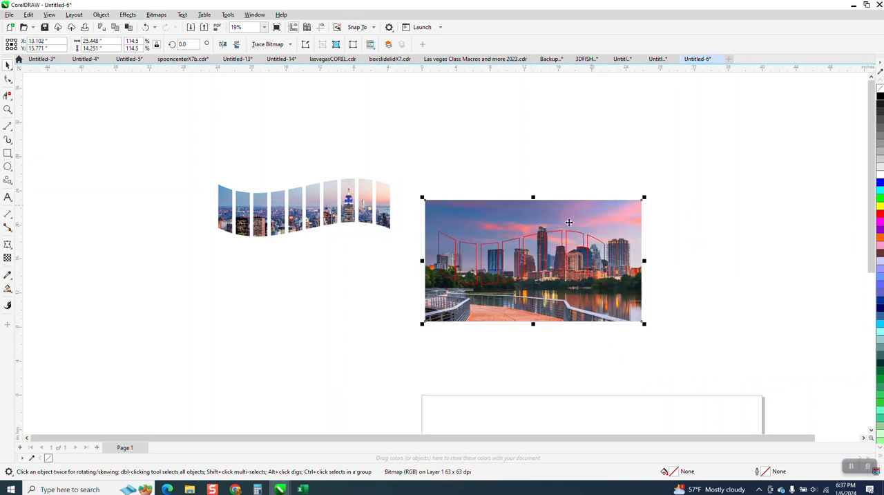
drag(585, 222, 620, 211)
Bring the skyline photo to the front of the page
click(101, 15)
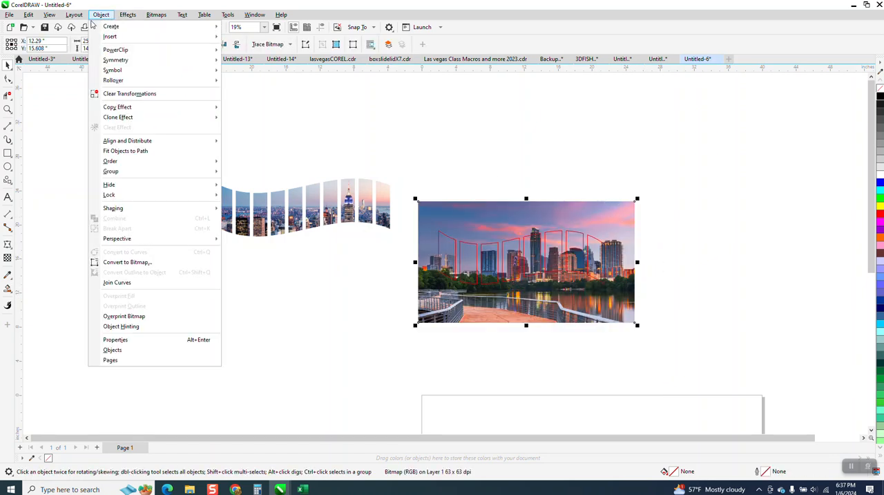
mouse_move(121, 165)
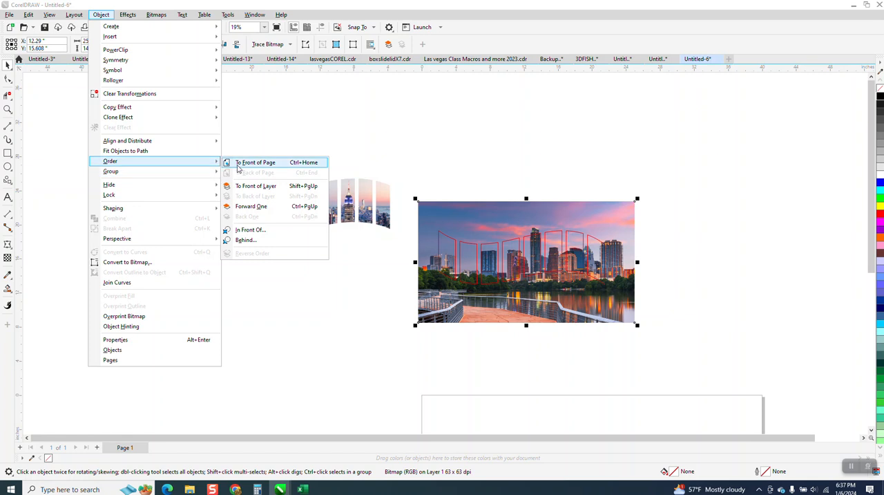
click(239, 166)
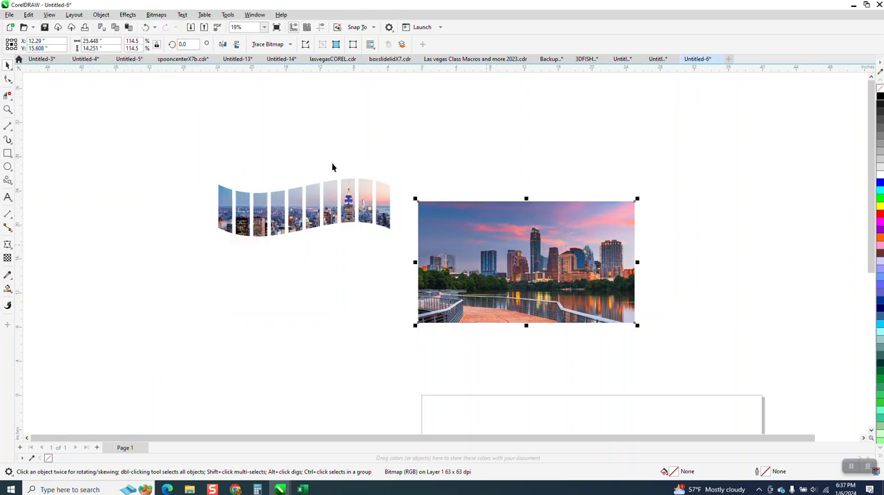
click(475, 175)
Send the skyline photo to the back of the page, behind the panel outlines
click(438, 212)
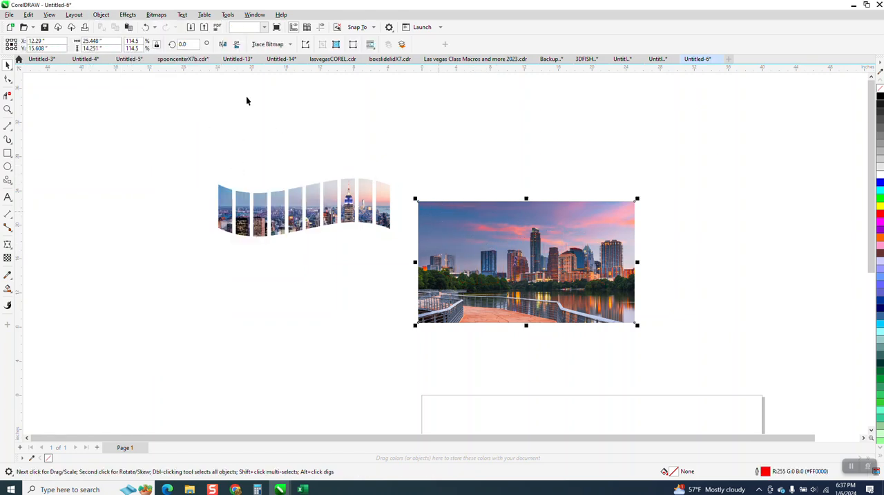
click(101, 15)
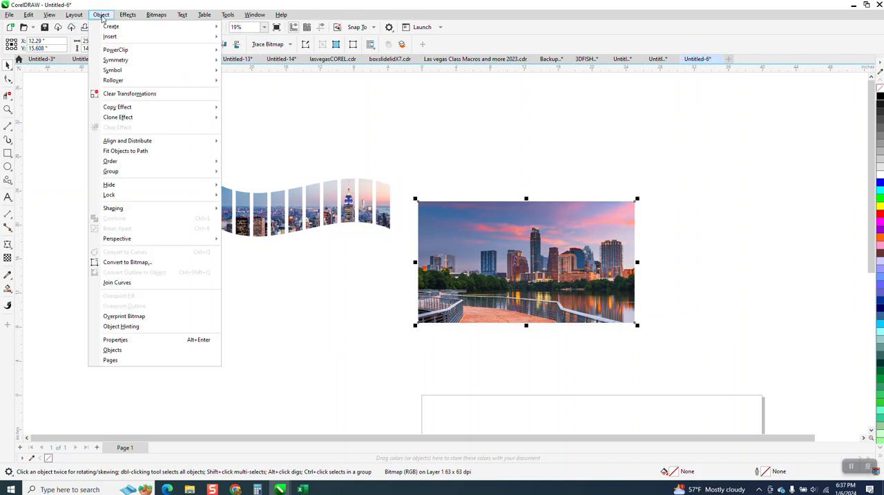
mouse_move(114, 164)
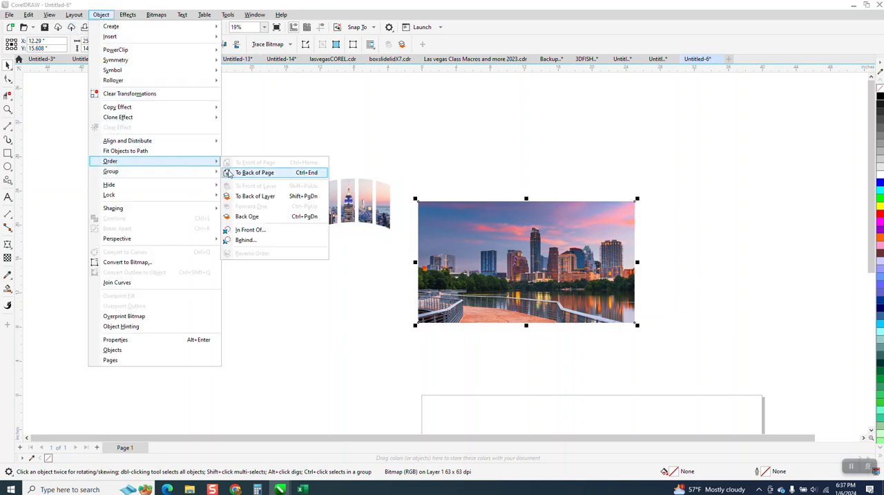
click(230, 174)
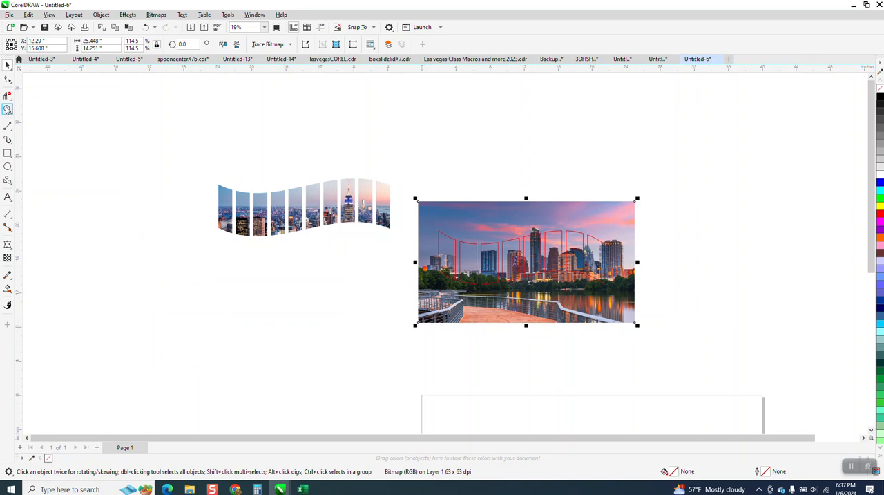
Shift the photo slightly downward and adjust it sideways so the buildings line up within the panel outlines
click(7, 109)
scroll(763, 414, up, 2)
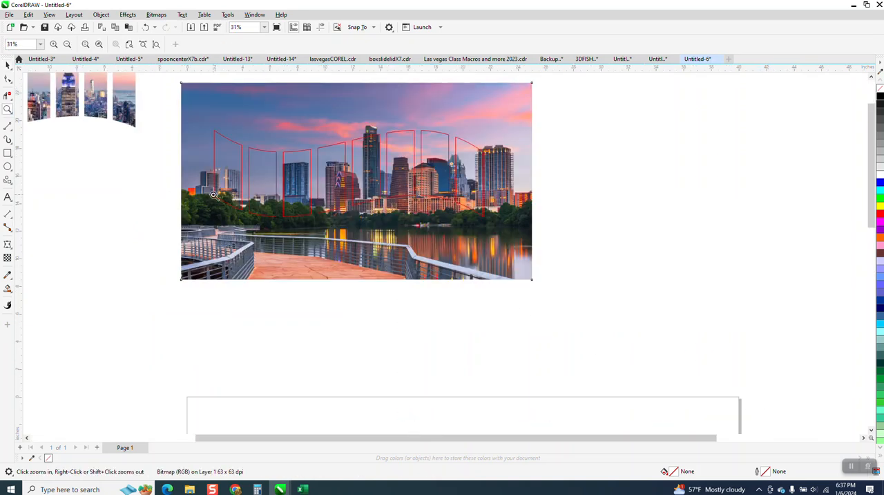
click(7, 65)
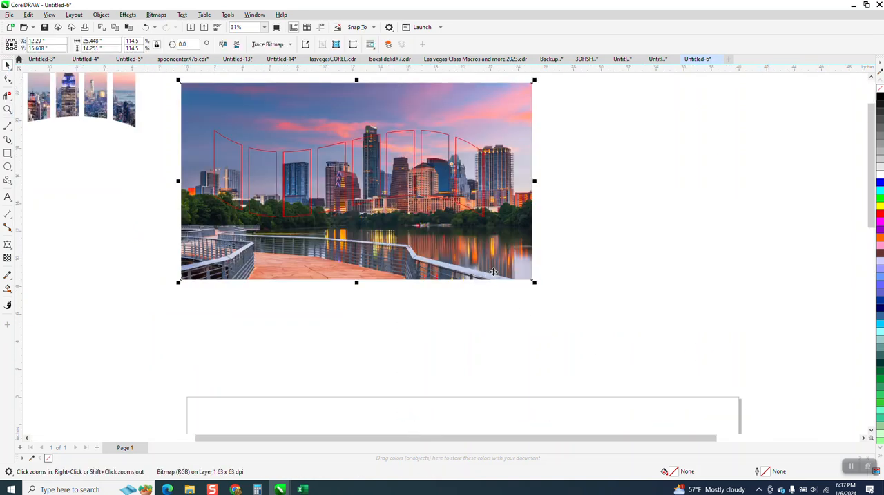
mouse_move(515, 270)
mouse_down()
mouse_move(516, 254)
mouse_move(521, 287)
mouse_move(512, 268)
mouse_up()
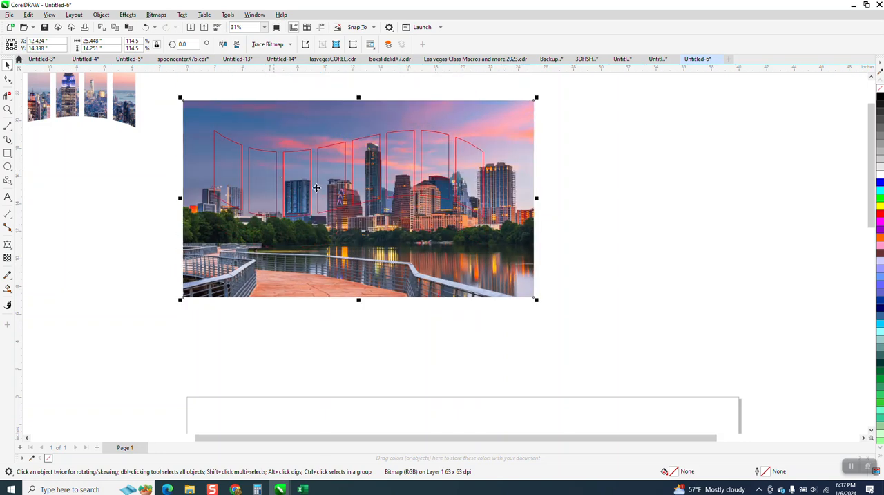
drag(520, 201, 514, 202)
Move the sample panels clear, intersect the photo with the wavy outlines, and place the cropped panels to the right of the photo
scroll(414, 277, down, 1)
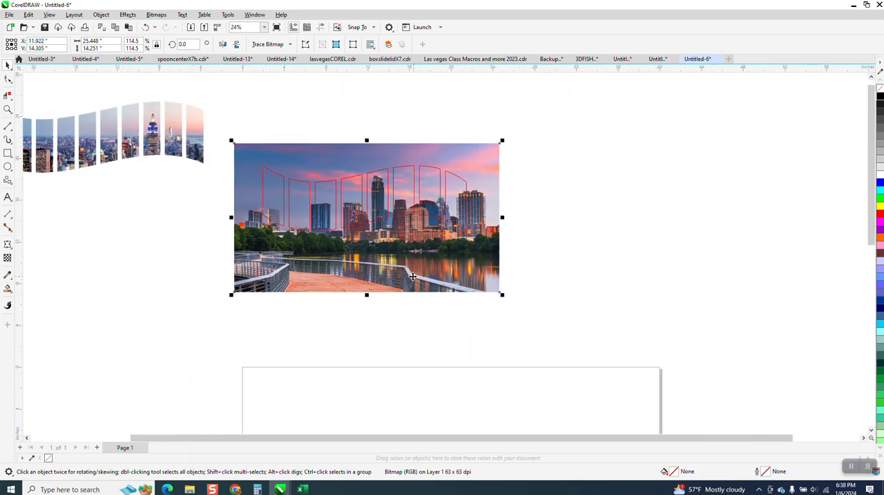
drag(215, 114, 144, 207)
drag(220, 108, 613, 352)
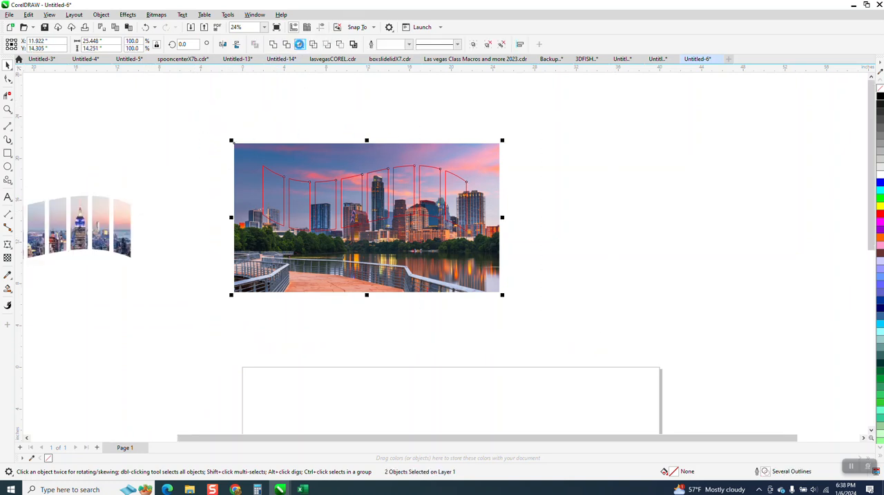
click(299, 44)
drag(375, 192, 620, 218)
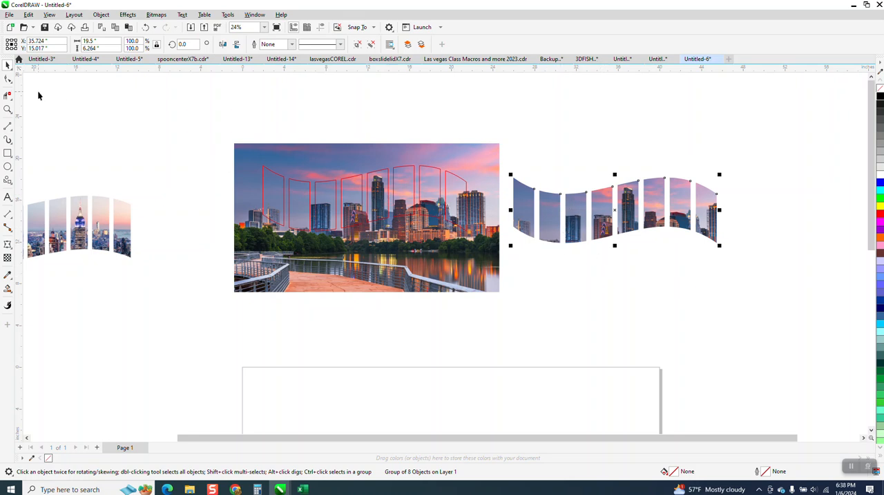
Move the grouped cropped skyline panels farther right and slightly down, away from the photo
click(7, 109)
drag(268, 165, 523, 279)
scroll(76, 136, down, 3)
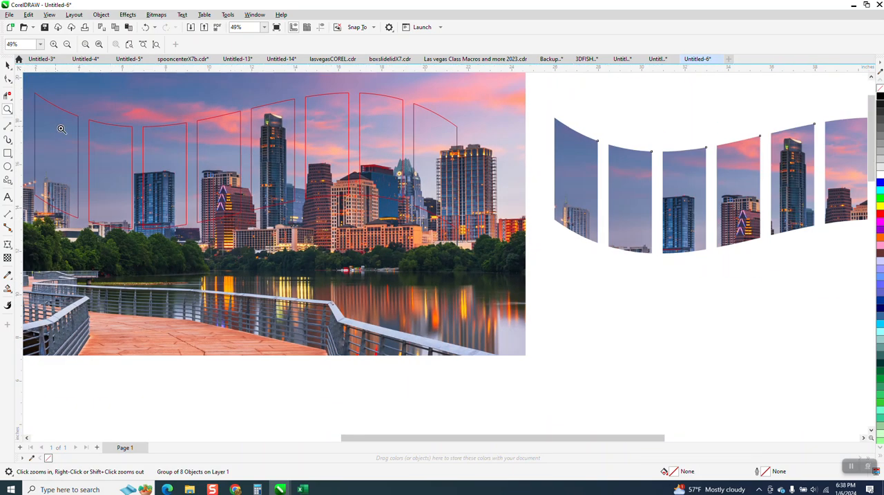
drag(412, 143, 698, 233)
scroll(412, 115, down, 1)
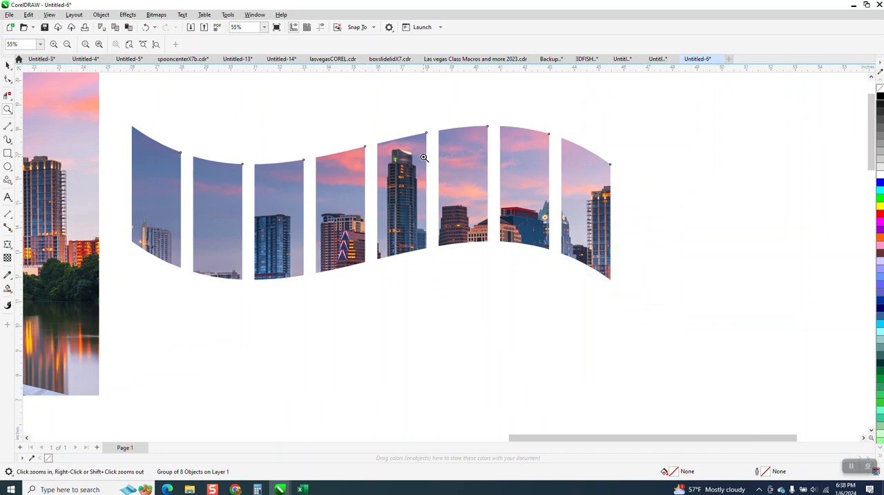
scroll(424, 157, down, 2)
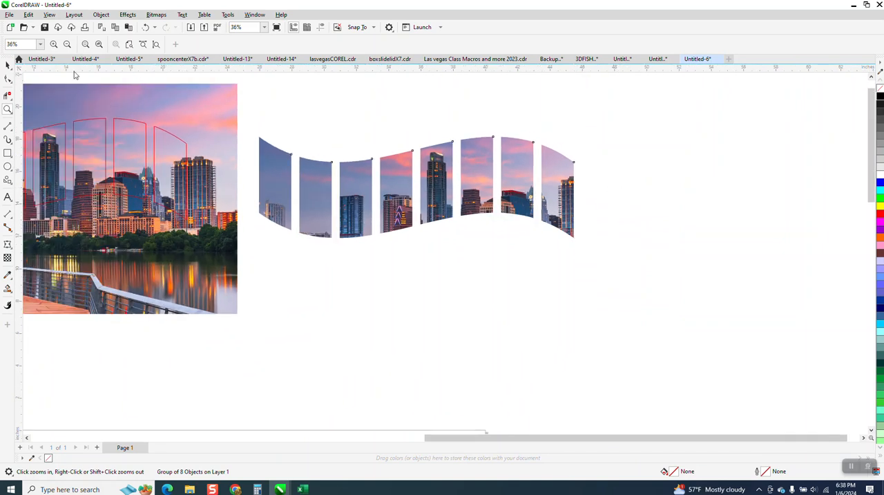
click(8, 66)
click(450, 347)
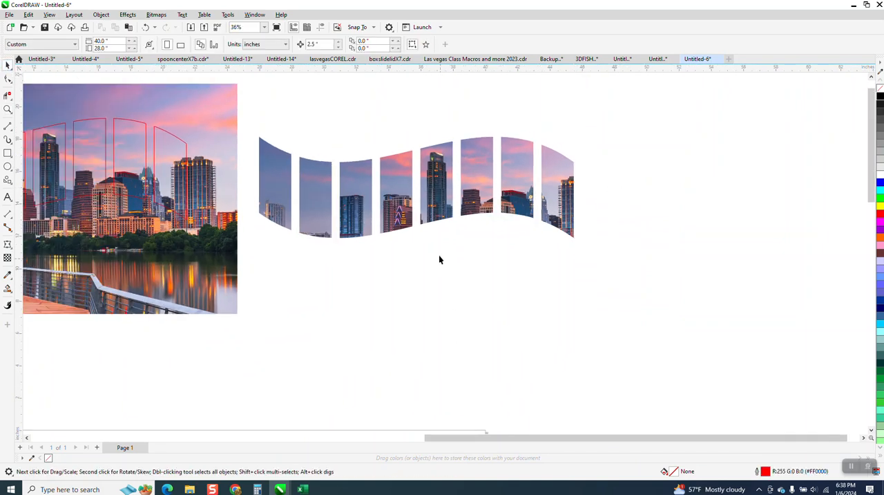
click(427, 207)
drag(439, 208, 510, 234)
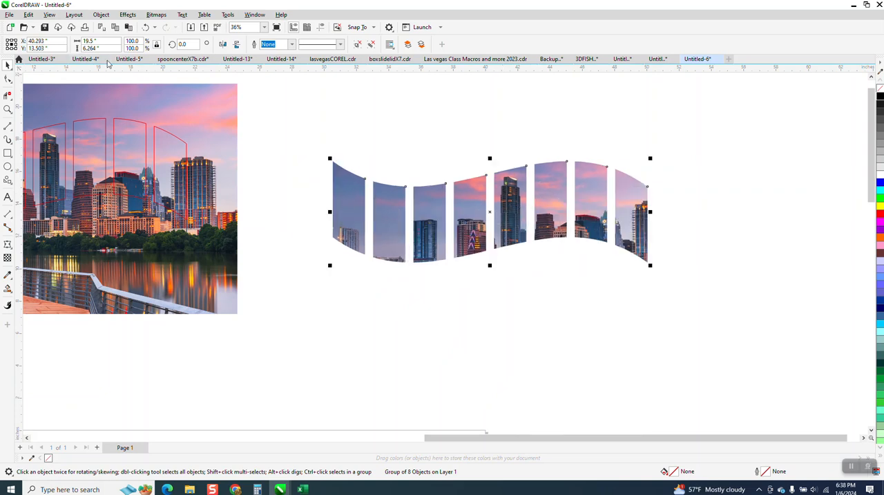
Ungroup the eight cropped skyline panels so each one can be handled separately
click(102, 15)
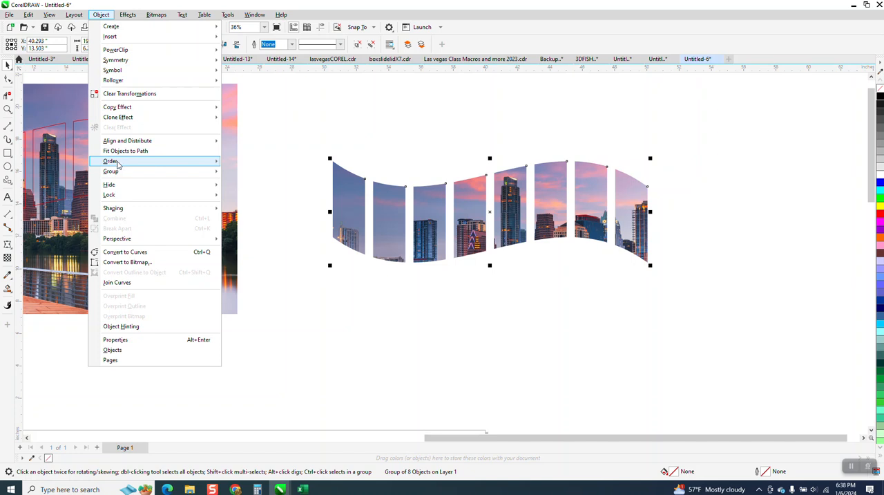
click(241, 183)
click(240, 183)
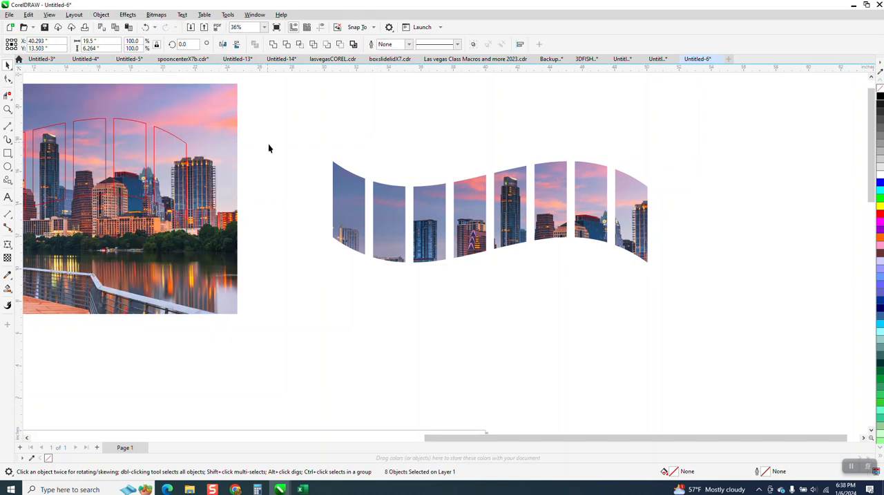
Pull the two leftmost cropped panels out of the wavy row, and undo both moves
drag(338, 203, 302, 138)
drag(396, 211, 353, 199)
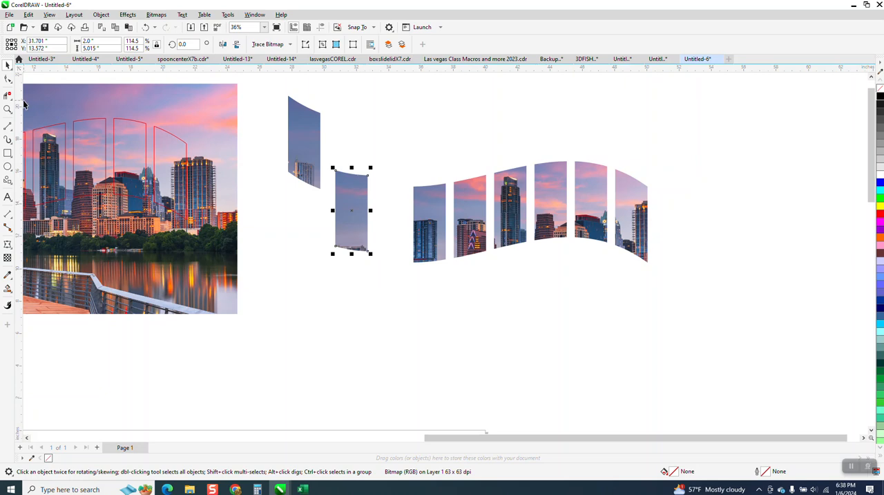
click(7, 109)
click(146, 28)
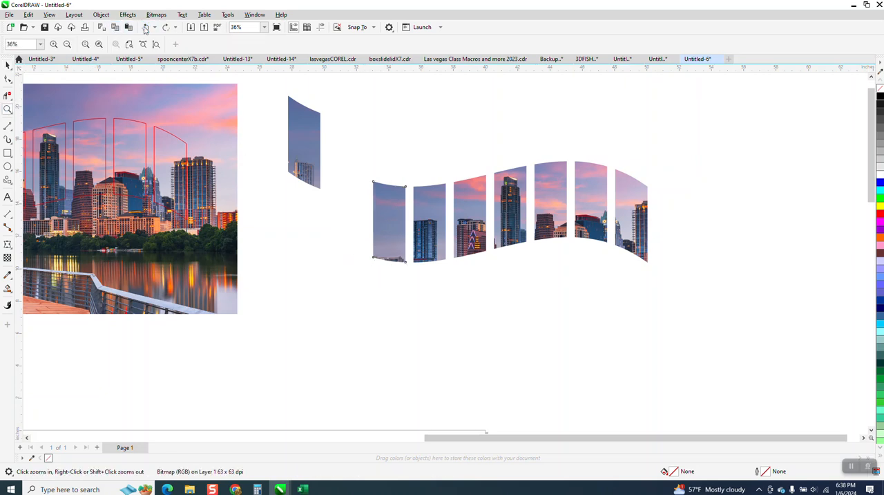
click(146, 28)
click(146, 28)
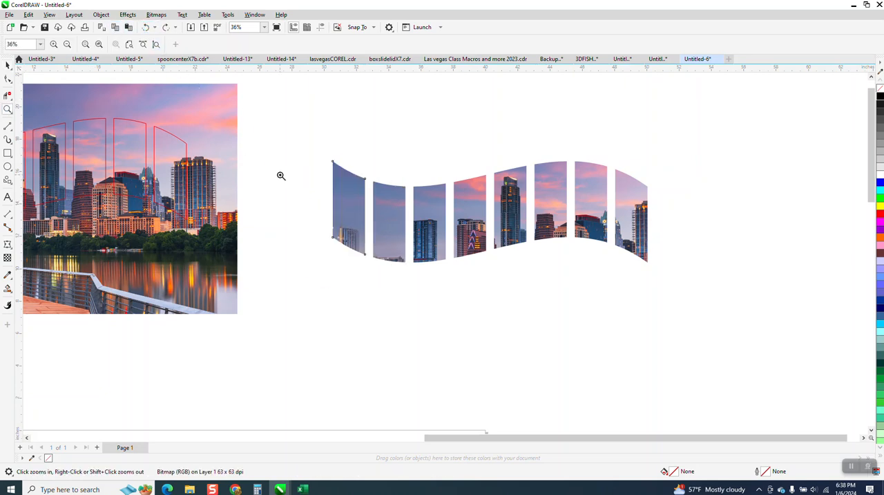
Move the red wavy panel outlines down over the waterfront and boardwalk in the lower part of the photo
right_click(397, 222)
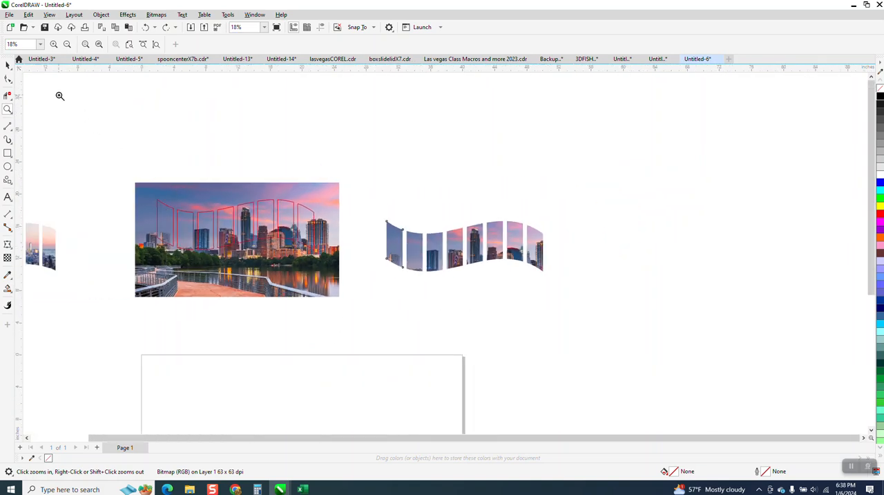
click(8, 65)
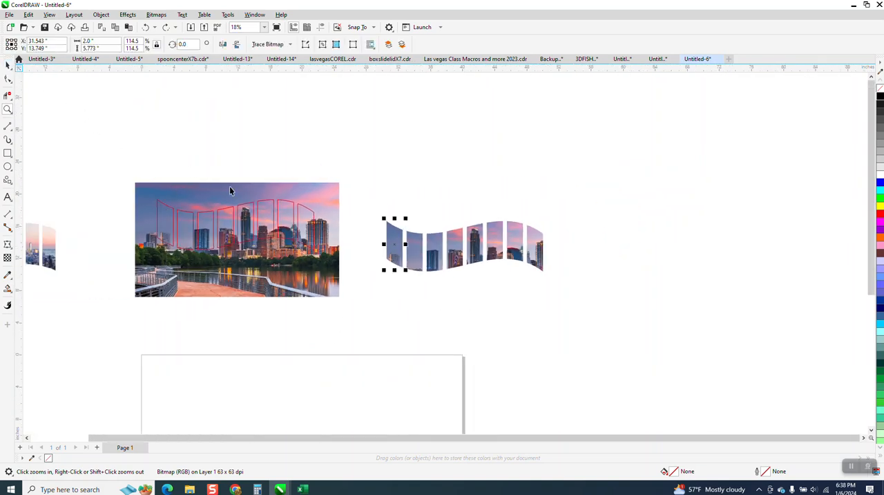
click(7, 109)
drag(383, 336, 383, 336)
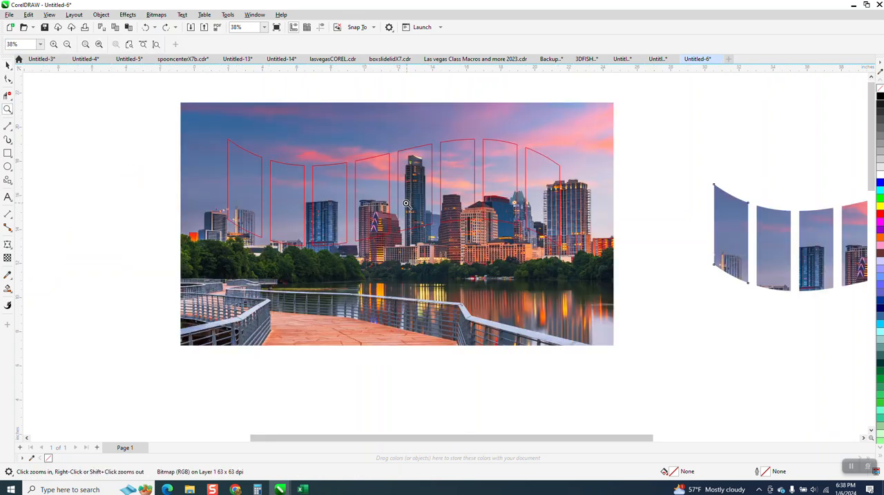
click(8, 64)
drag(429, 147, 421, 227)
scroll(422, 220, down, 3)
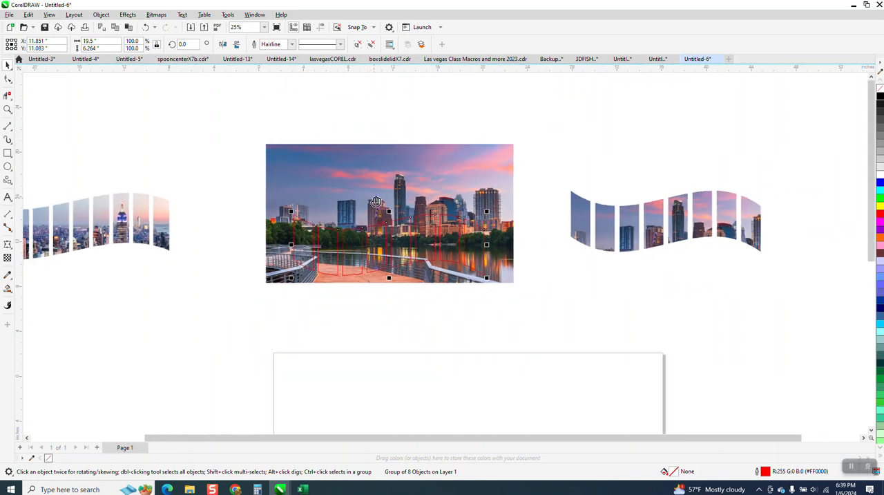
Intersect the photo with the lowered panel outlines and place the new cropped panels beneath the first cropped row
drag(252, 122, 492, 302)
drag(544, 317, 545, 317)
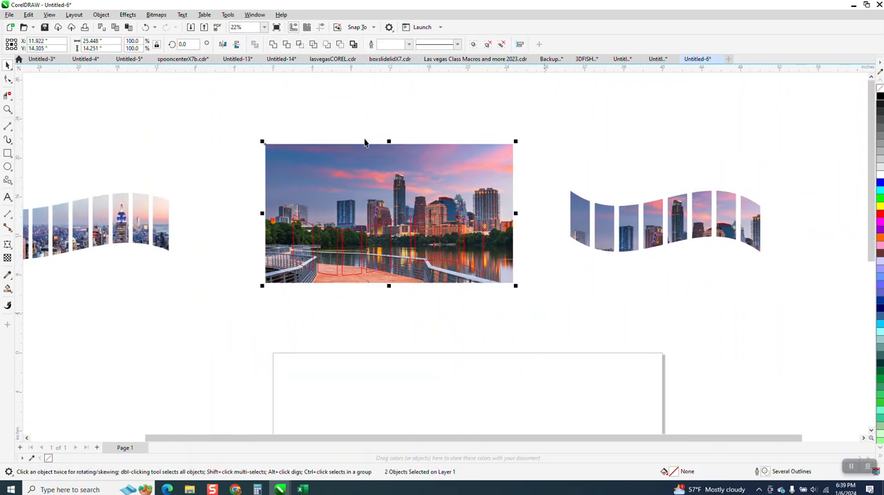
click(388, 248)
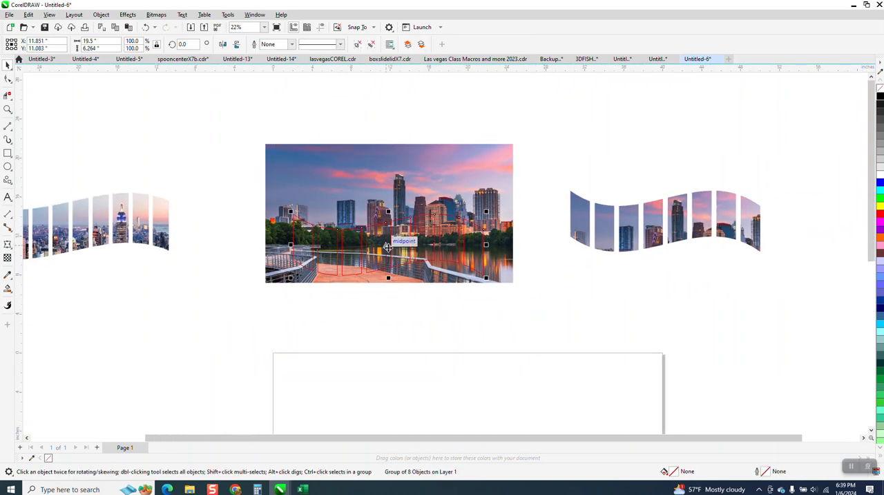
drag(386, 245, 662, 296)
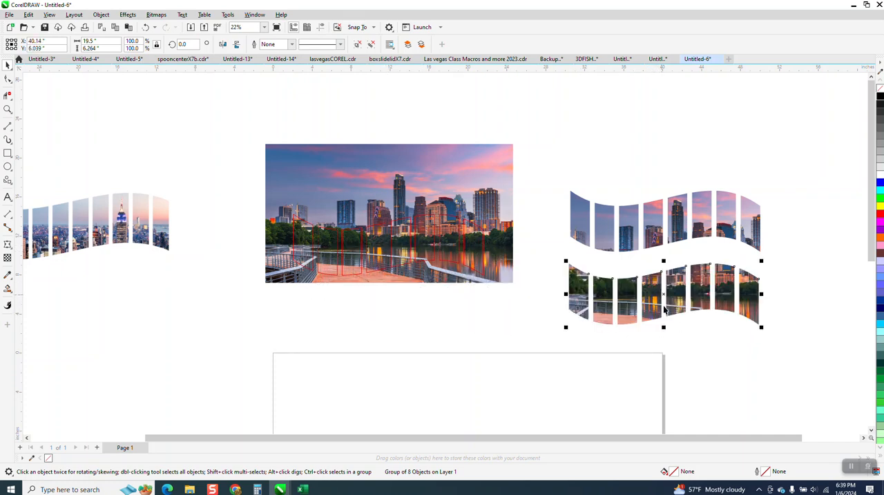
Move the waterfront panel group up under the skyline row, leaving a narrow wavy gap between the two rows
click(667, 336)
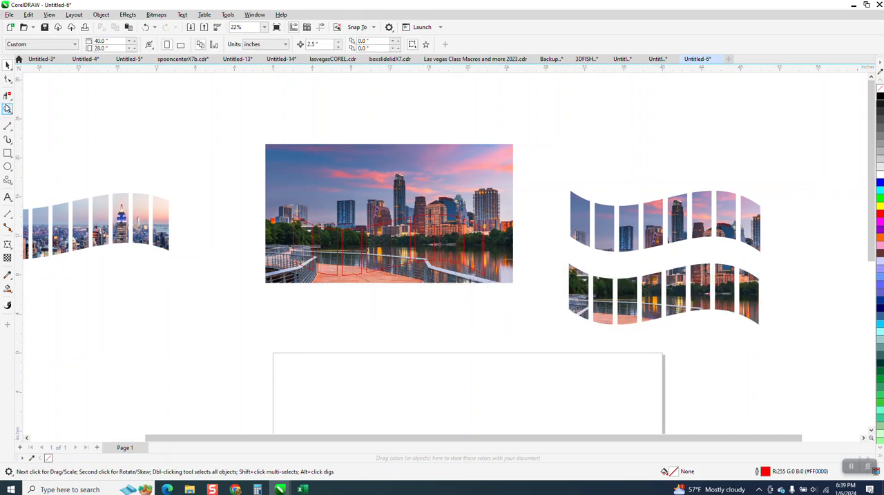
click(7, 108)
drag(579, 240, 767, 342)
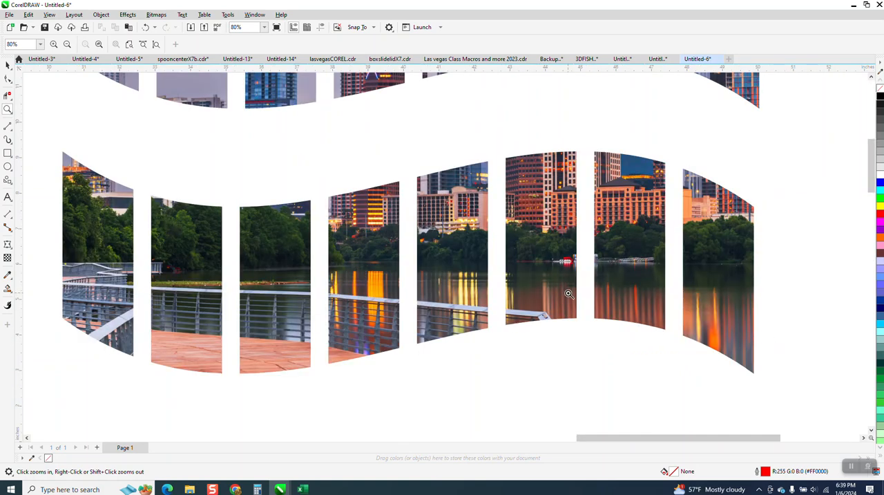
scroll(525, 277, down, 4)
scroll(394, 237, down, 2)
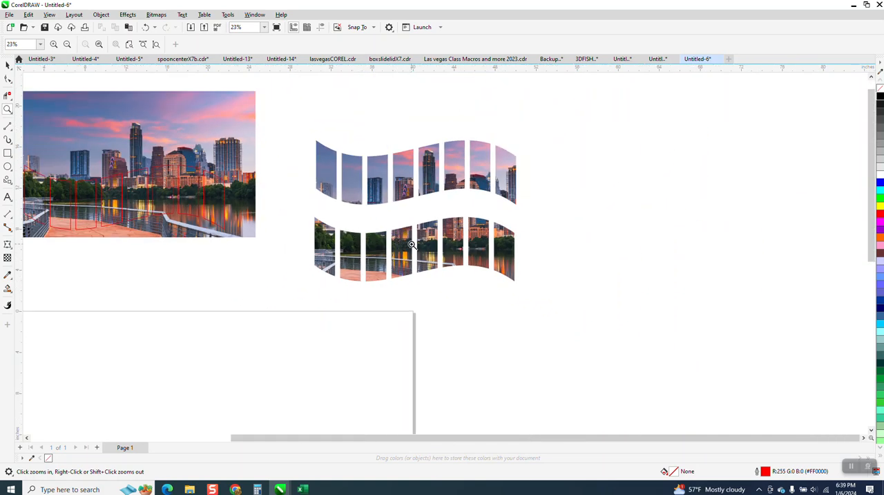
click(7, 64)
click(430, 232)
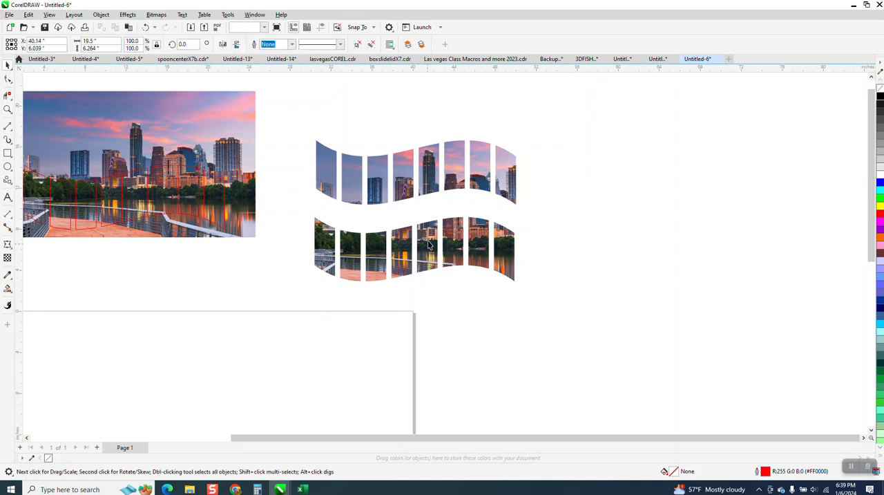
drag(430, 232, 429, 211)
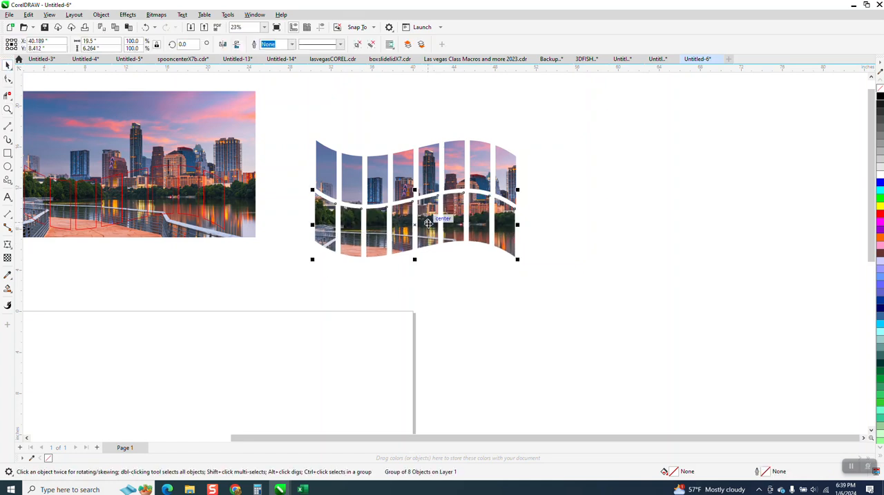
Move the waterfront row down clear of the skyline row and group the eight loose skyline panels
click(8, 108)
drag(302, 130, 630, 313)
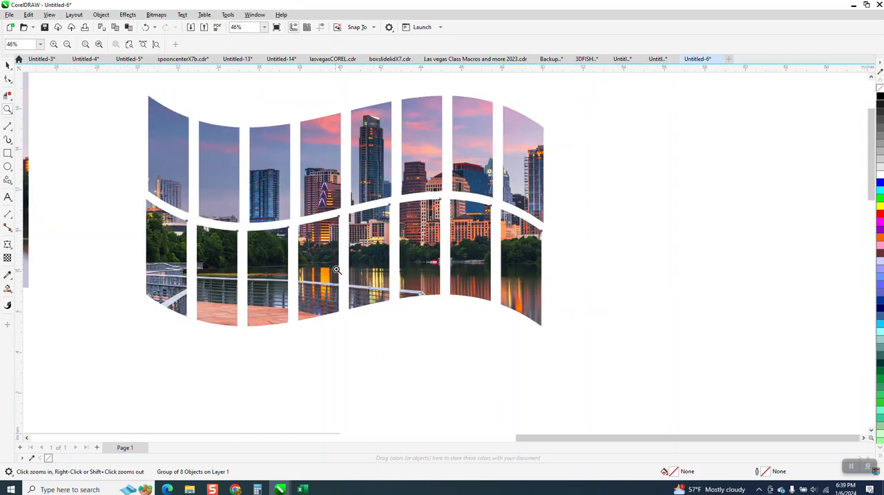
click(7, 64)
click(160, 121)
click(224, 145)
click(283, 173)
drag(225, 258, 214, 323)
drag(125, 81, 501, 208)
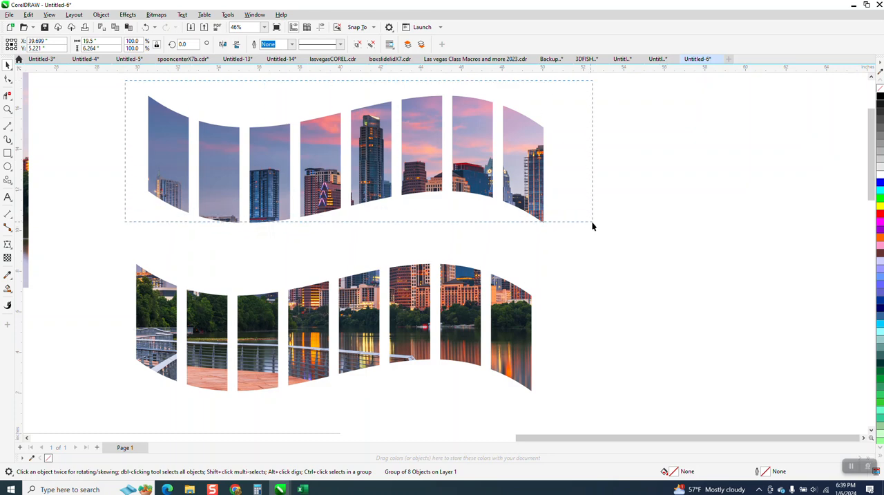
drag(592, 226, 592, 228)
Move the waterfront row back up beneath the skyline row and align both panel groups along their left edges
drag(400, 299, 408, 233)
drag(99, 80, 629, 399)
key(l)
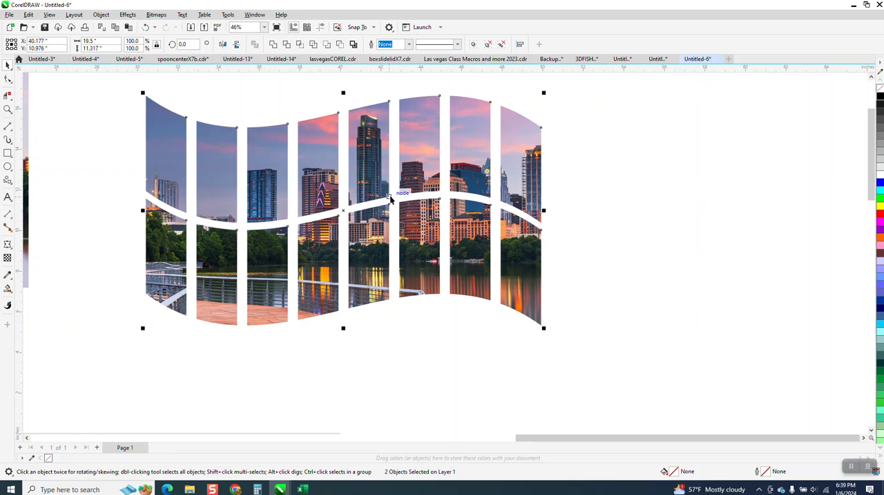
click(397, 359)
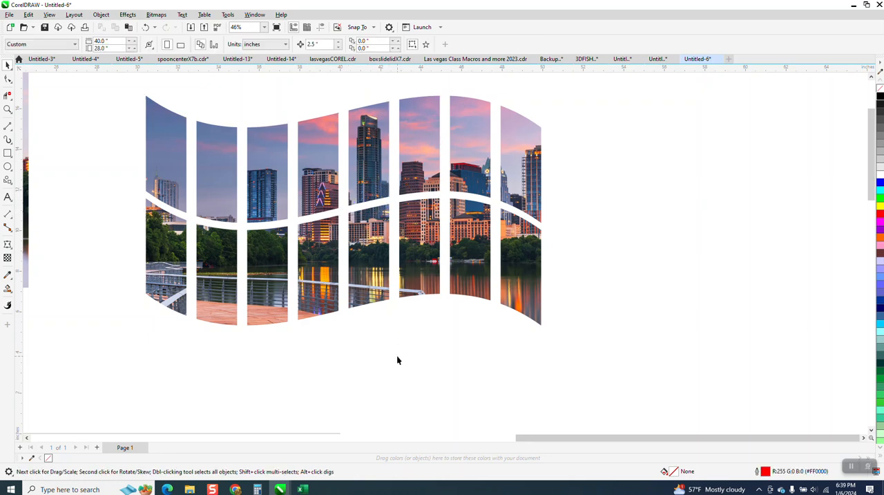
Draw a rectangle about 25.9 by 15.2 inches around the two panel rows and fill it with yellow
scroll(397, 358, down, 1)
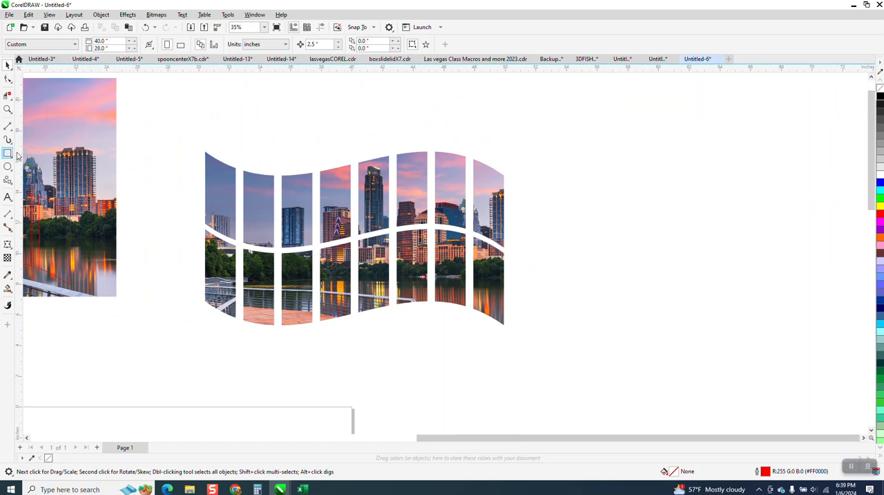
click(8, 154)
mouse_move(170, 124)
mouse_down()
mouse_move(430, 316)
mouse_move(572, 361)
mouse_up()
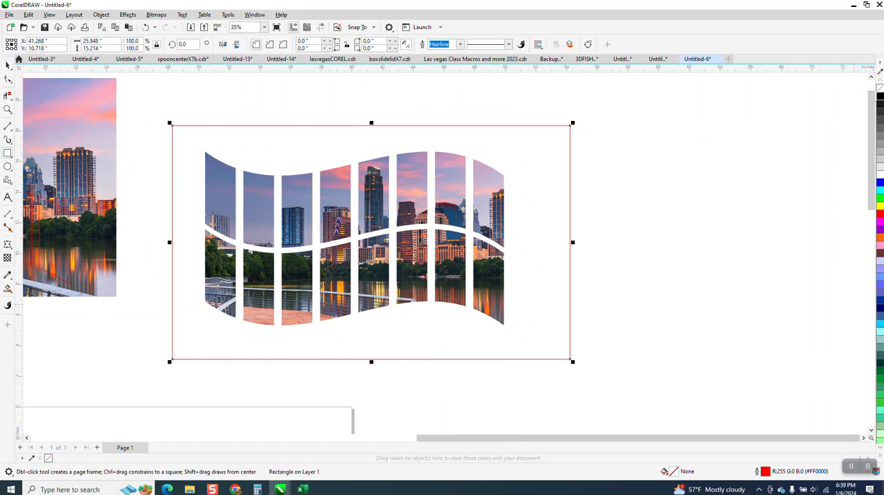
click(880, 207)
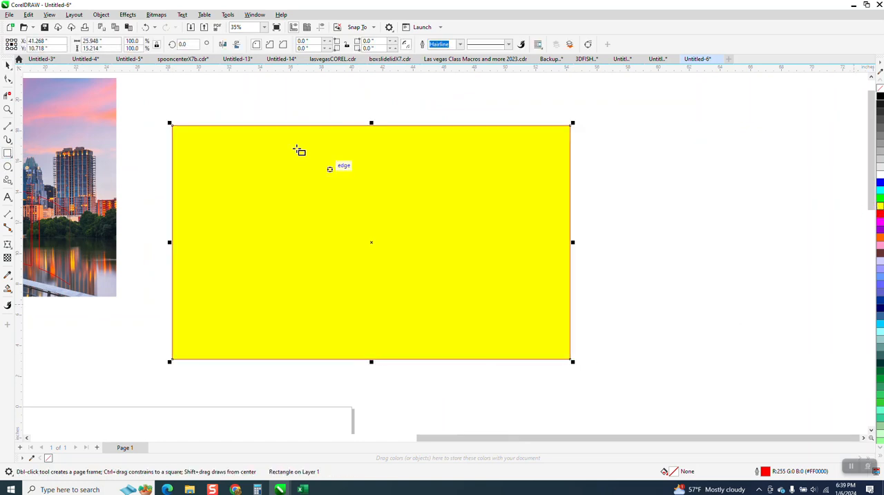
Send the yellow rectangle to the back of the page, behind the cropped panels
click(100, 14)
mouse_move(152, 162)
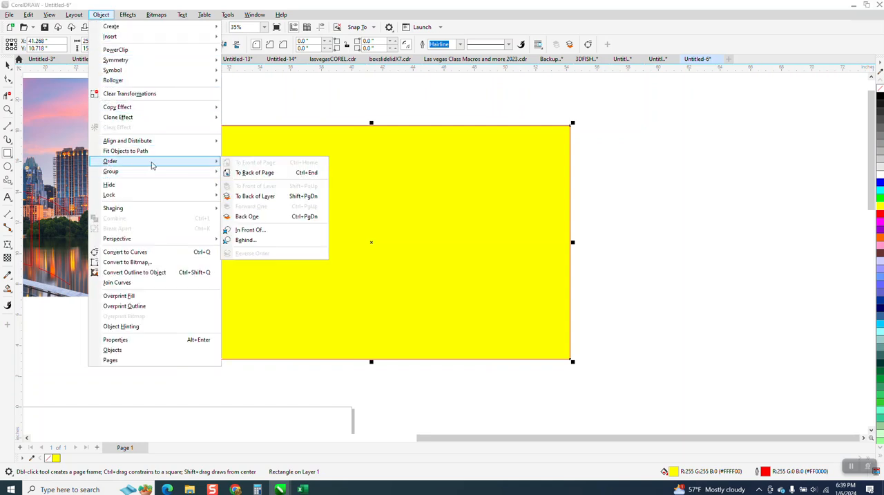
click(272, 176)
click(8, 64)
click(261, 105)
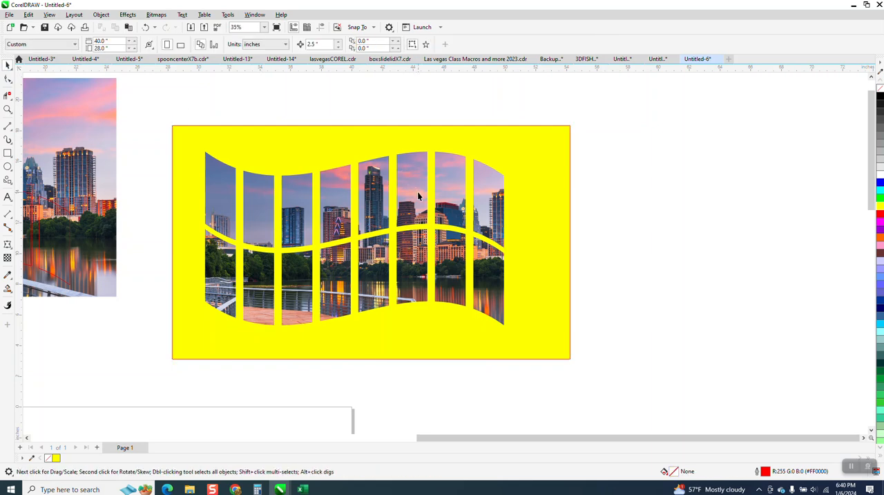
Move the original sample wave panel picture to just above the yellow-backed panels
scroll(418, 192, down, 5)
drag(163, 185, 427, 127)
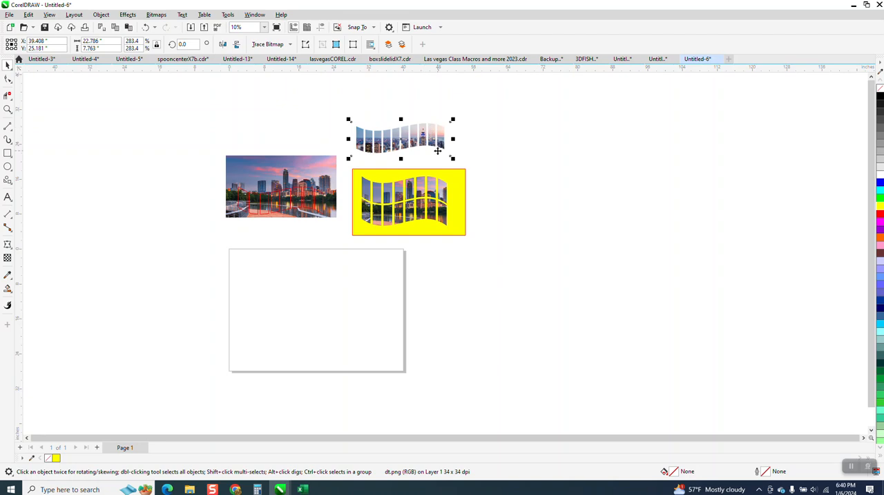